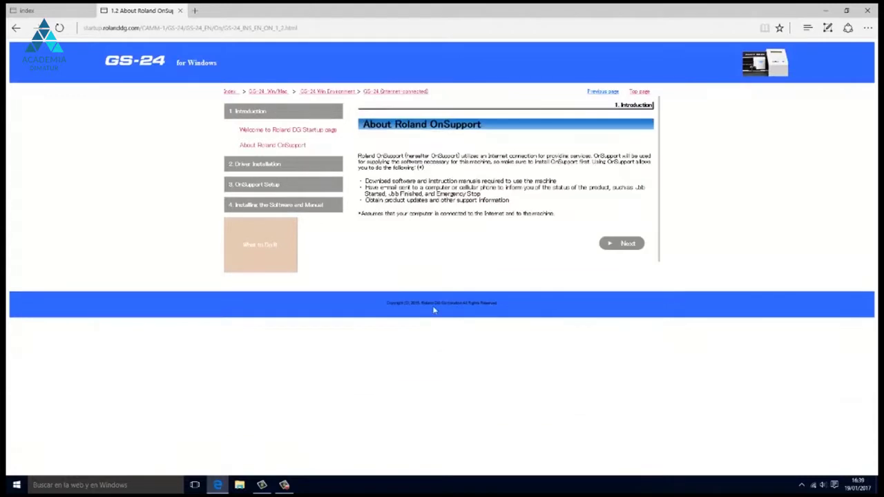
# Go on to the Downloading the Driver page, accept the software licence agreement and download Roland_CAMM-1_Driver.zip
pyautogui.click(623, 245)
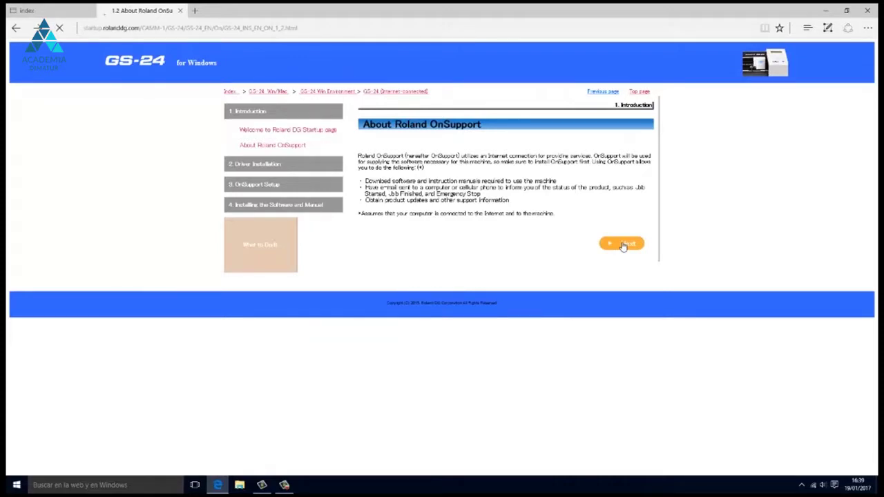
pyautogui.scroll(-5, 622, 247)
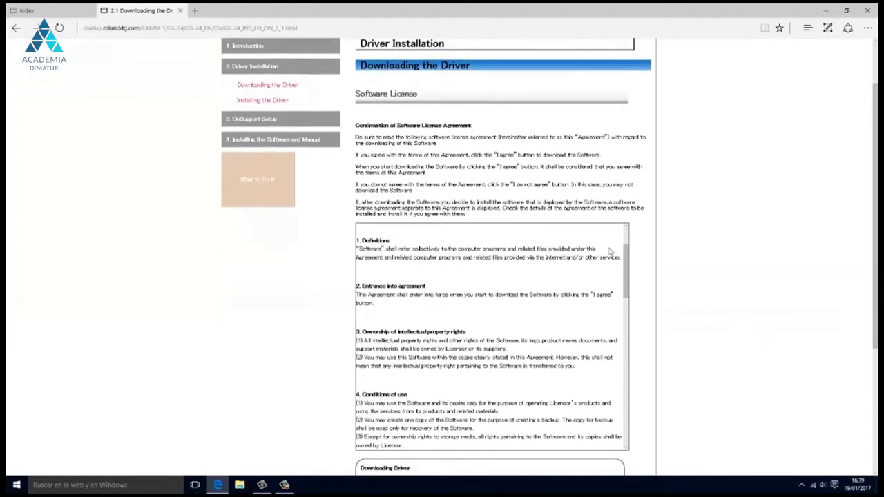
pyautogui.scroll(-3, 691, 359)
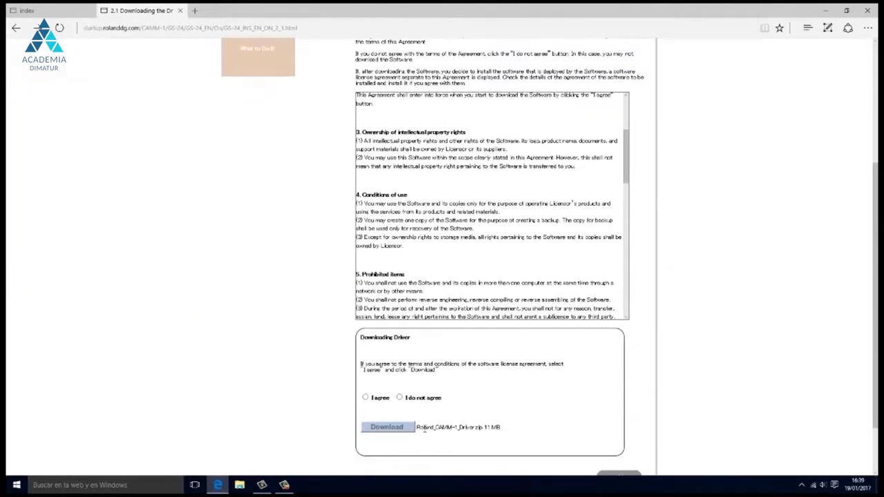
pyautogui.click(366, 398)
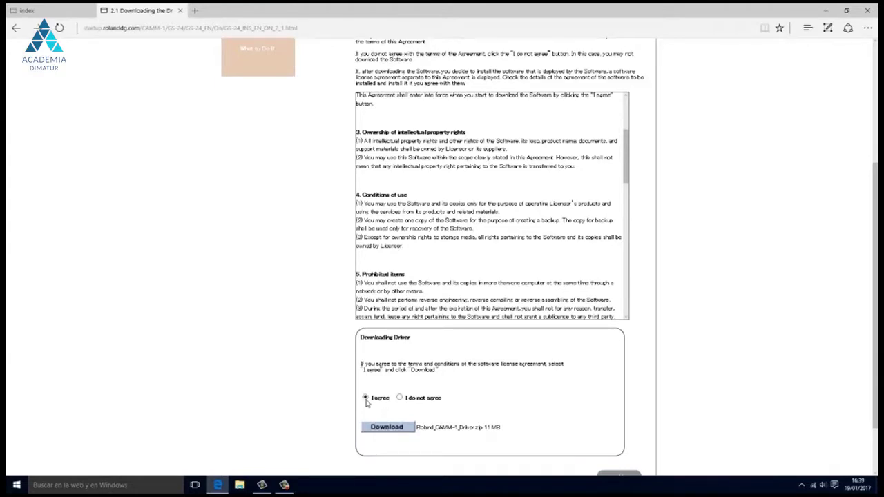
pyautogui.click(406, 428)
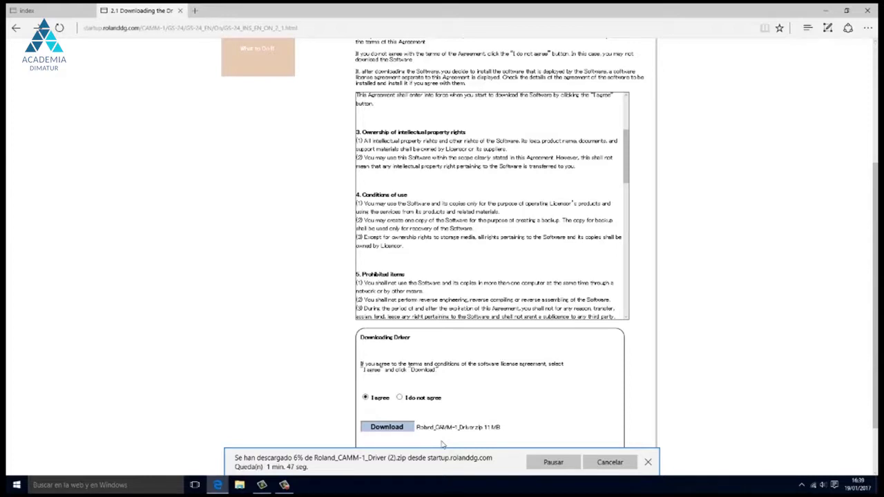
# Continue to the Installing the Driver page and read its installation procedure through to the end
pyautogui.scroll(-2, 484, 428)
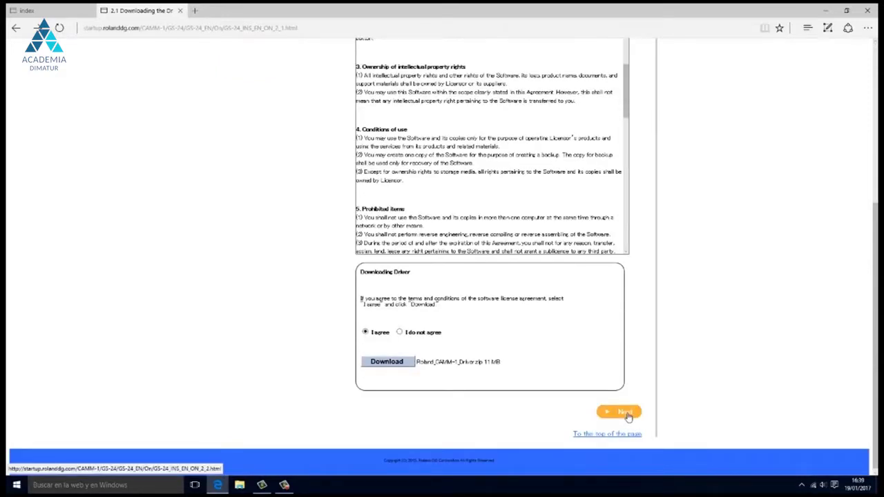
pyautogui.click(625, 412)
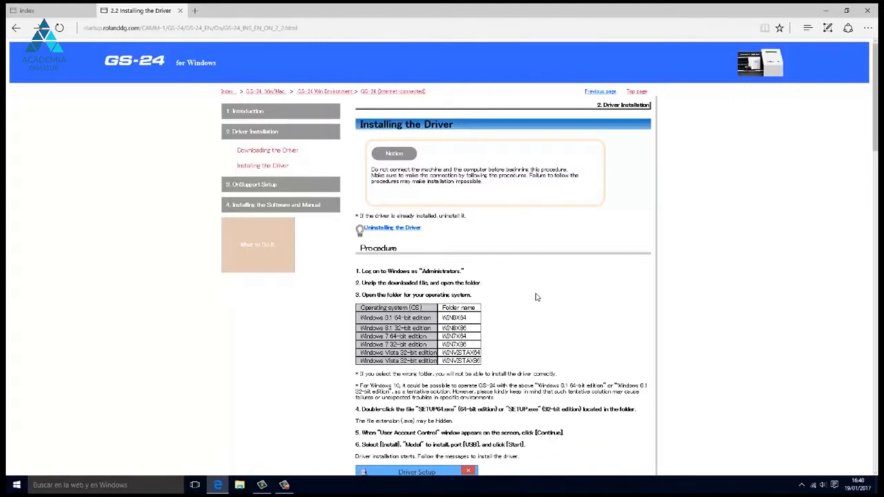
pyautogui.scroll(-5, 536, 297)
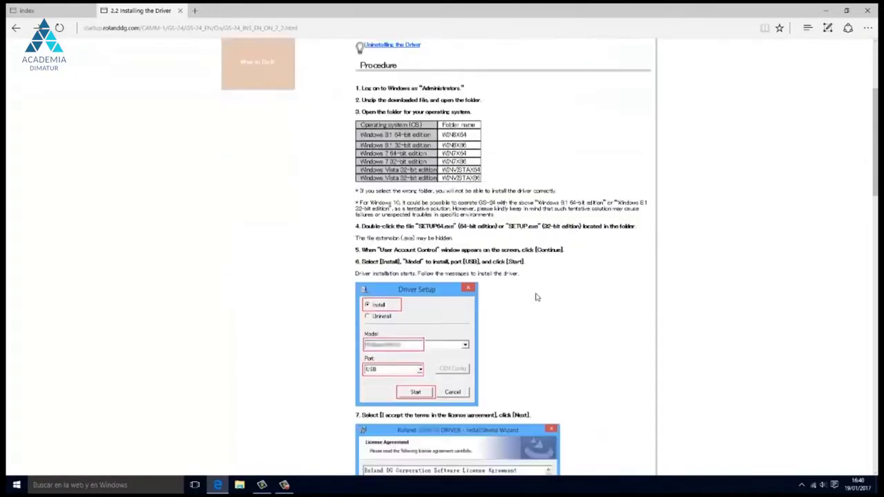
pyautogui.scroll(-6, 536, 297)
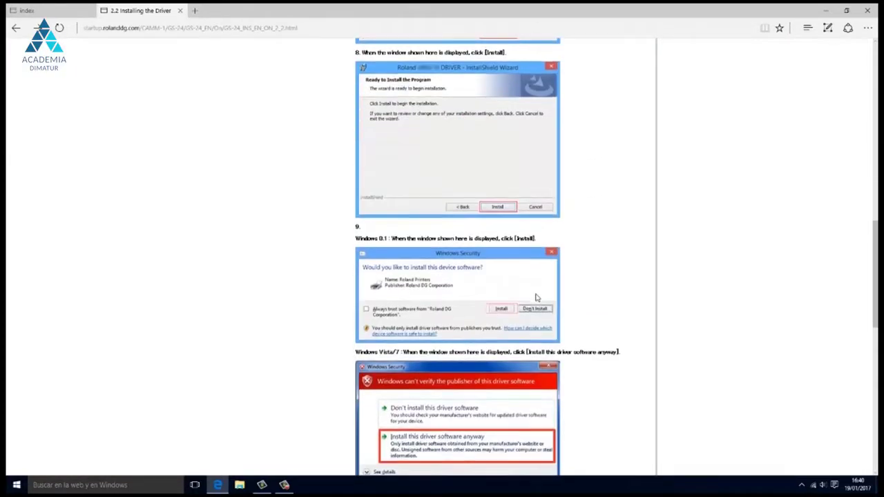
pyautogui.scroll(-6, 533, 298)
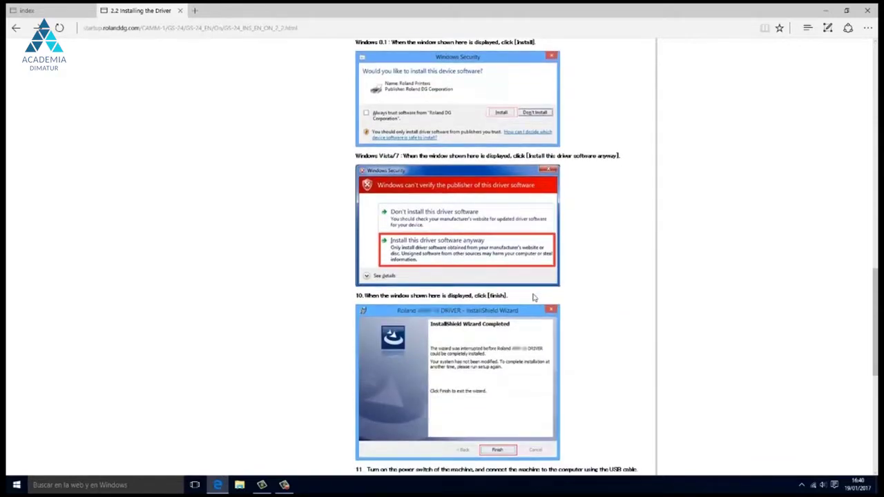
pyautogui.scroll(-3, 533, 298)
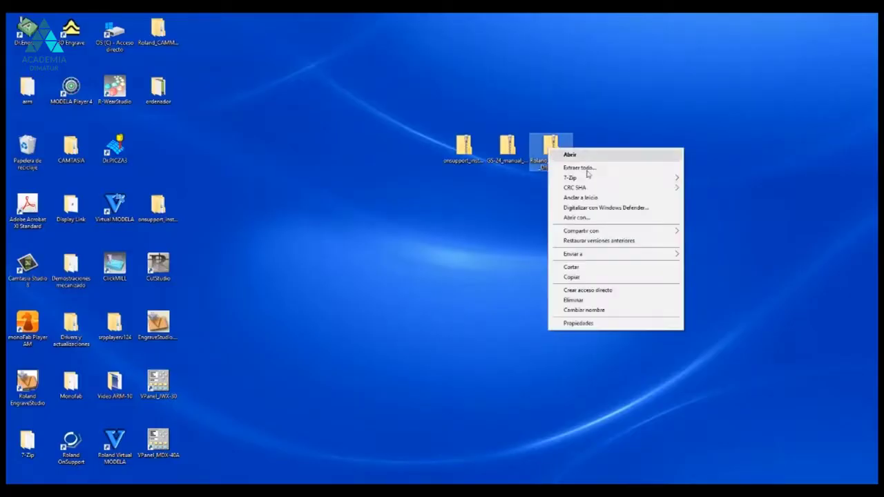
# Extract the downloaded Roland CAMM-1 driver archive to the proposed folder on the desktop
pyautogui.click(566, 167)
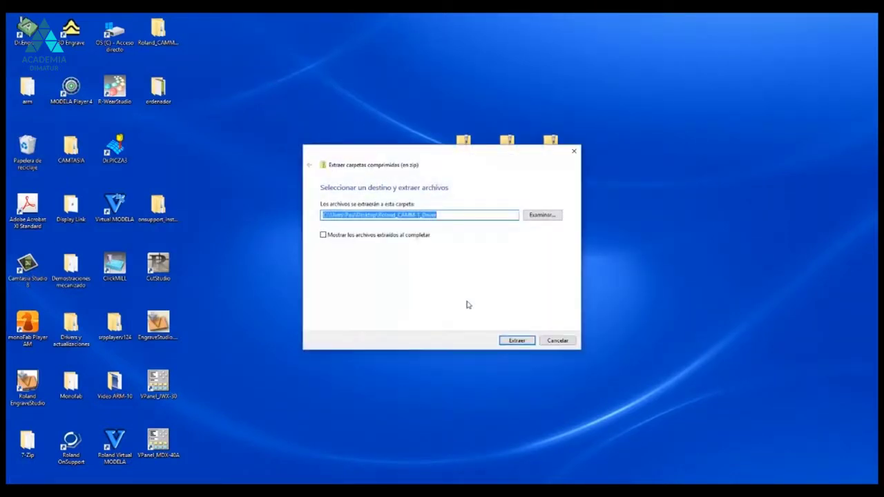
pyautogui.click(530, 342)
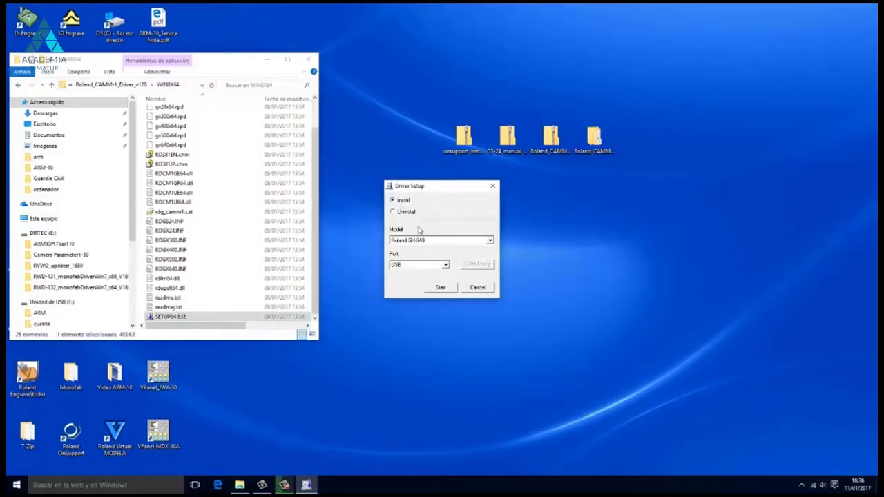
# Choose the Roland GS-24 model in the driver setup and start the driver installation
pyautogui.click(422, 241)
pyautogui.click(415, 277)
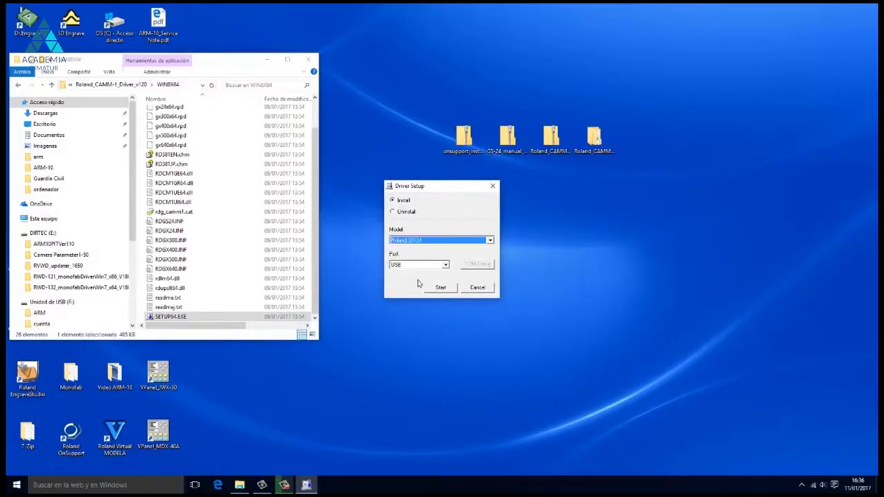
pyautogui.click(442, 289)
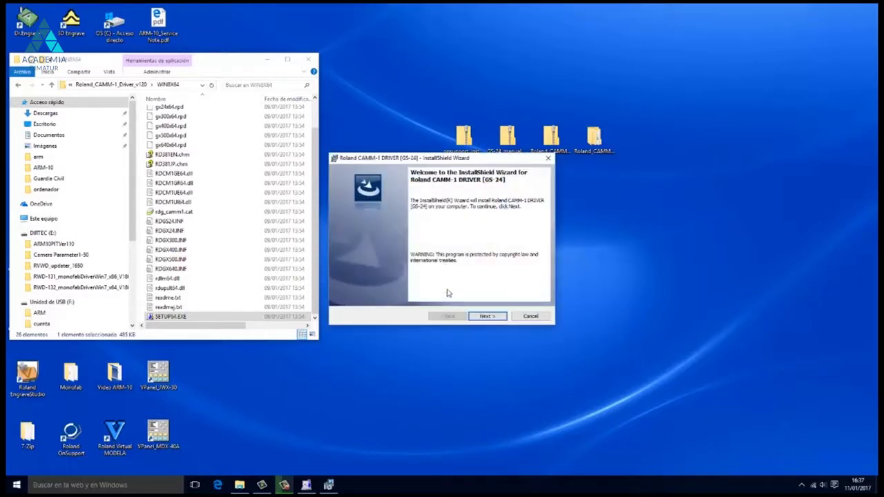
# Accept the licence terms, install the Roland CAMM-1 driver for the GS-24, and close the finished wizard and the WIN8X64 folder
pyautogui.click(487, 316)
pyautogui.click(404, 284)
pyautogui.click(487, 315)
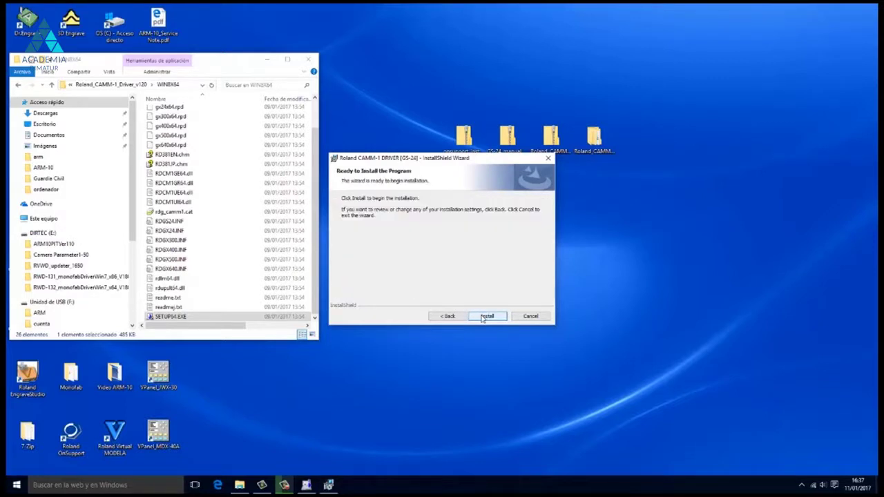
pyautogui.click(485, 316)
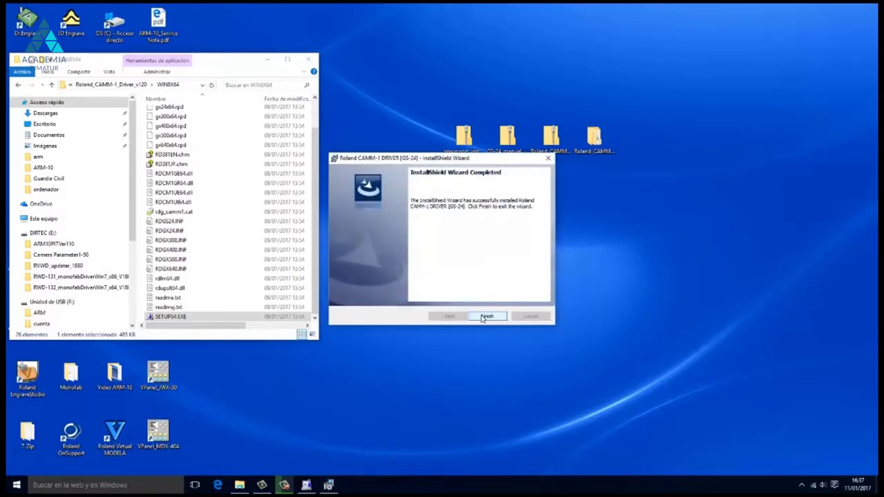
pyautogui.click(486, 316)
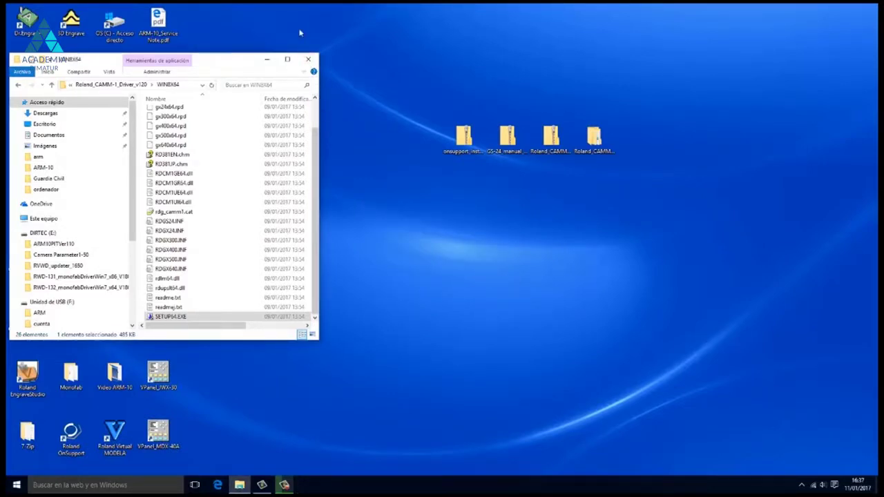
pyautogui.click(309, 60)
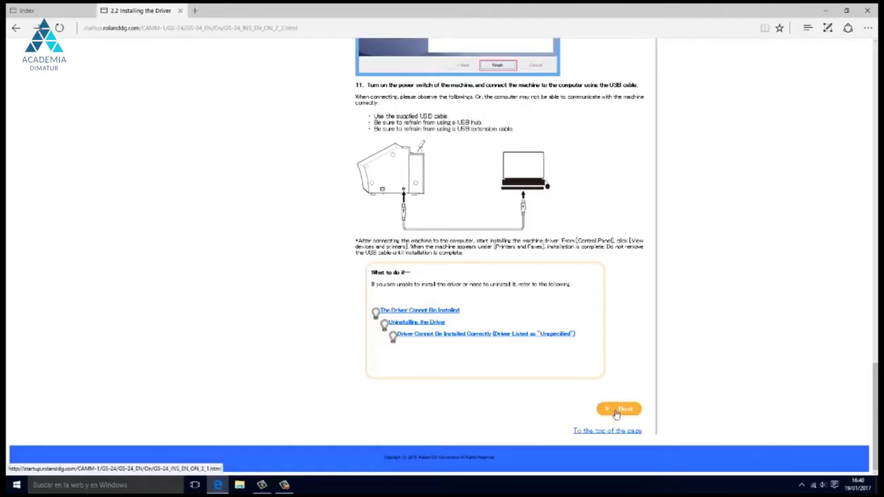
# Go on to the Downloading OnSupport page, accept the software licence agreement and download onsupport_installer.zip
pyautogui.click(613, 409)
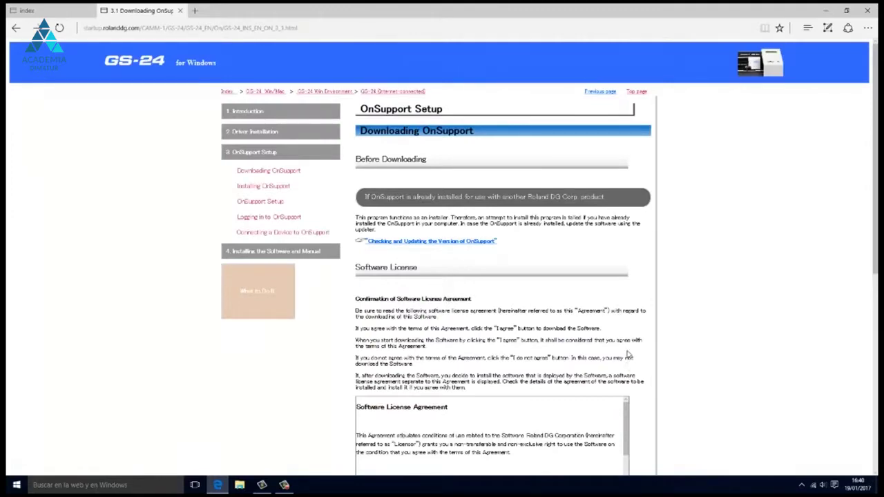
pyautogui.scroll(-5, 697, 276)
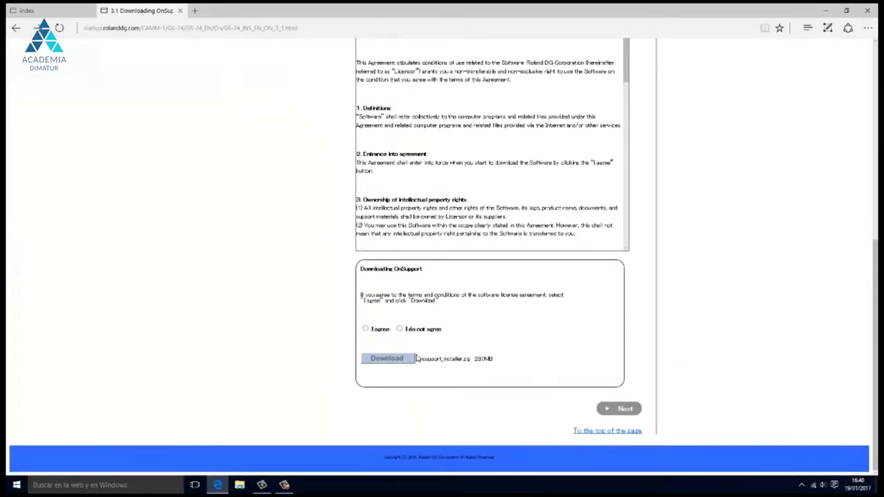
pyautogui.click(366, 329)
pyautogui.click(412, 362)
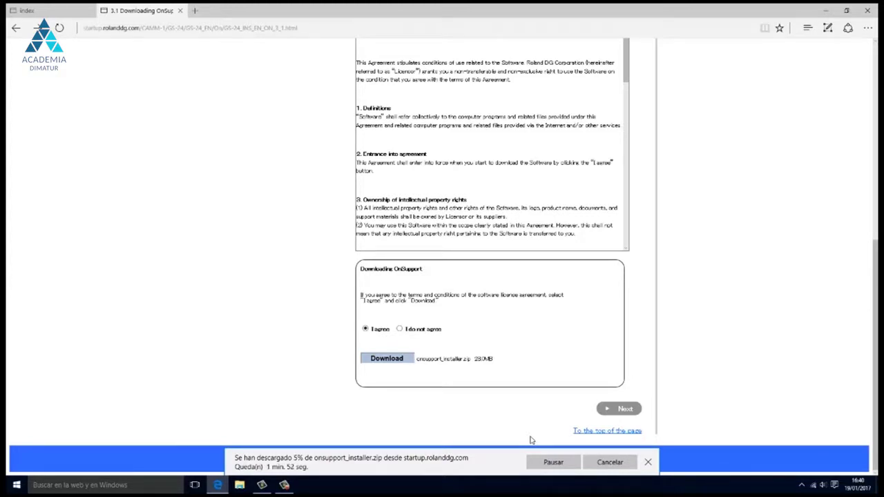
# Continue to the Installing OnSupport page and read its installation procedure through to the launch options
pyautogui.click(603, 409)
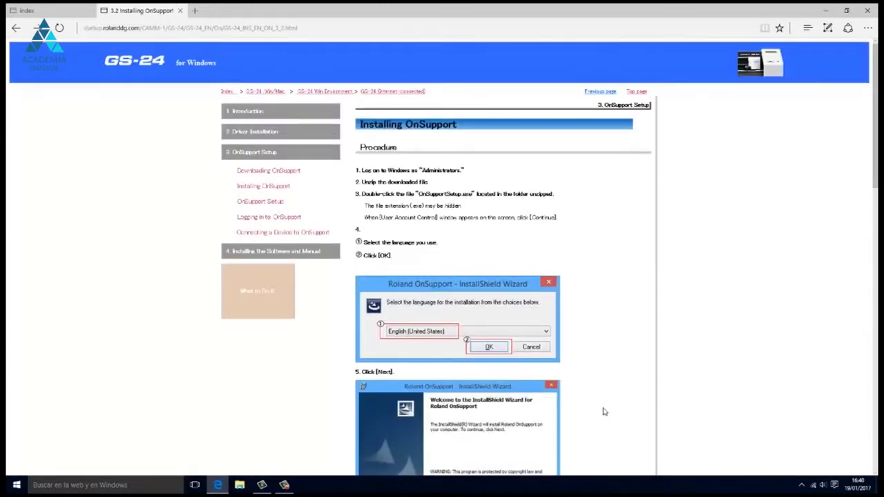
pyautogui.scroll(-3, 613, 343)
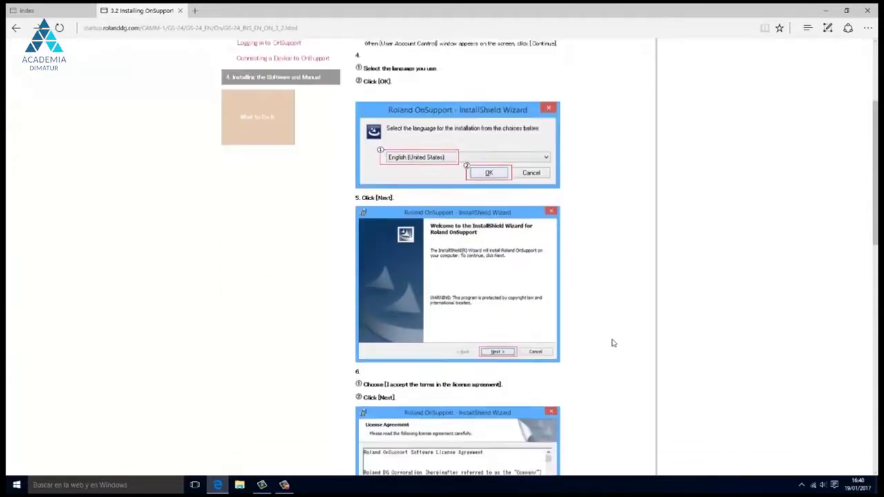
pyautogui.scroll(-7, 614, 343)
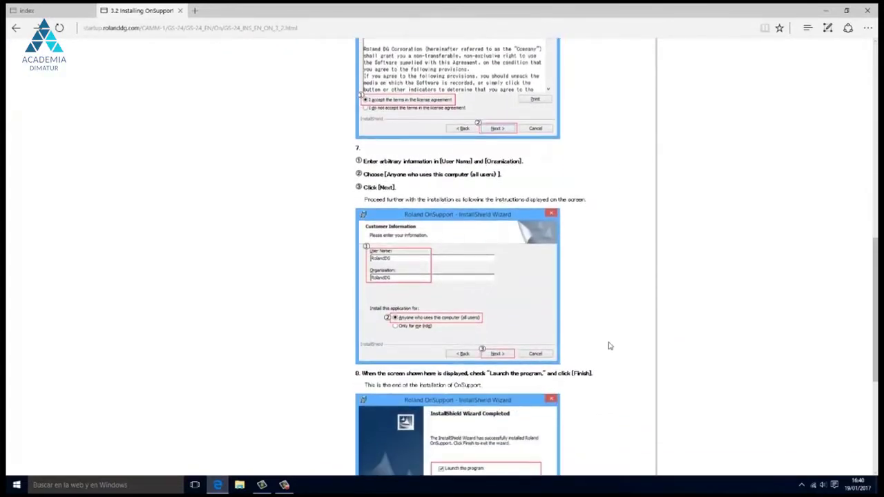
pyautogui.scroll(-4, 609, 345)
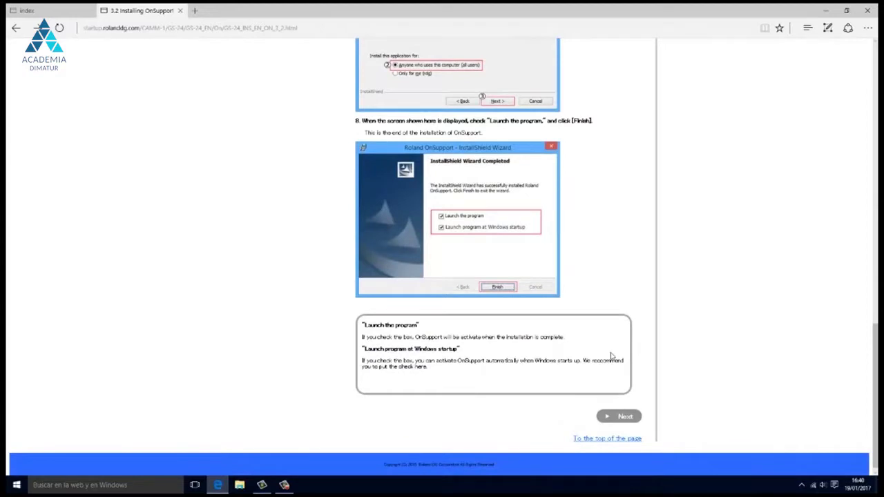
# Continue to the OnSupport Setup page and review the language, server connection and mail server instructions
pyautogui.click(621, 416)
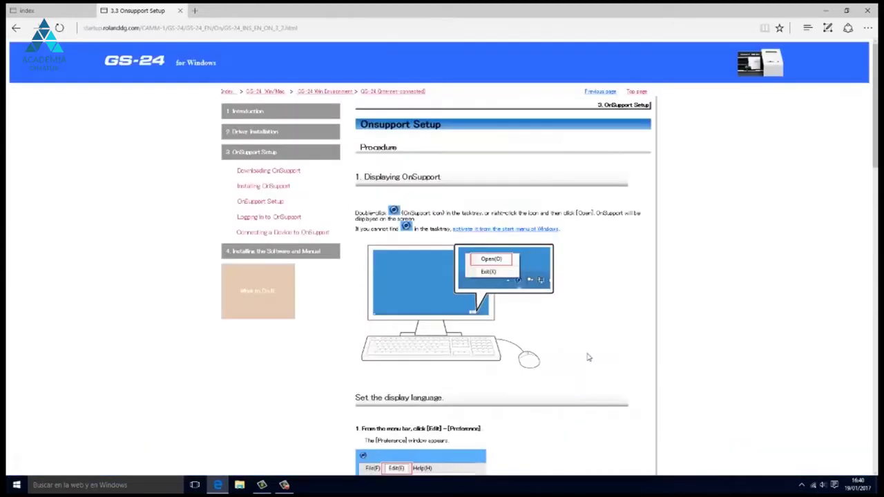
pyautogui.scroll(-4, 589, 358)
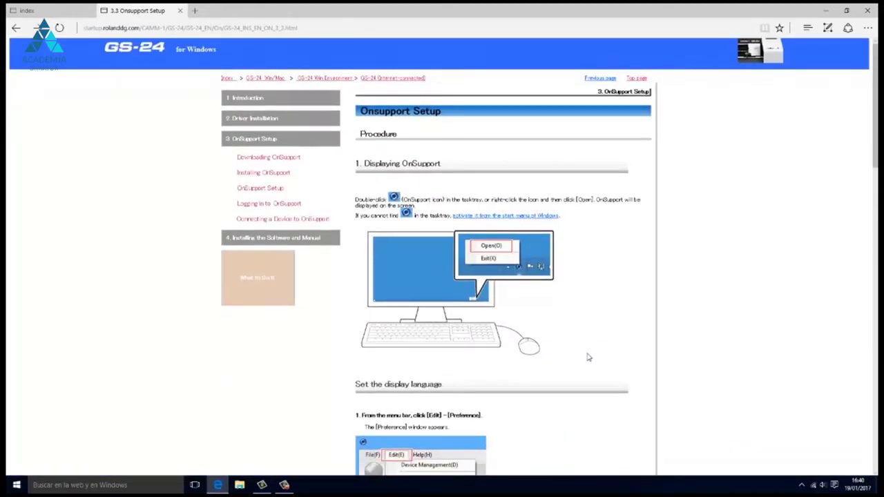
pyautogui.scroll(-2, 588, 357)
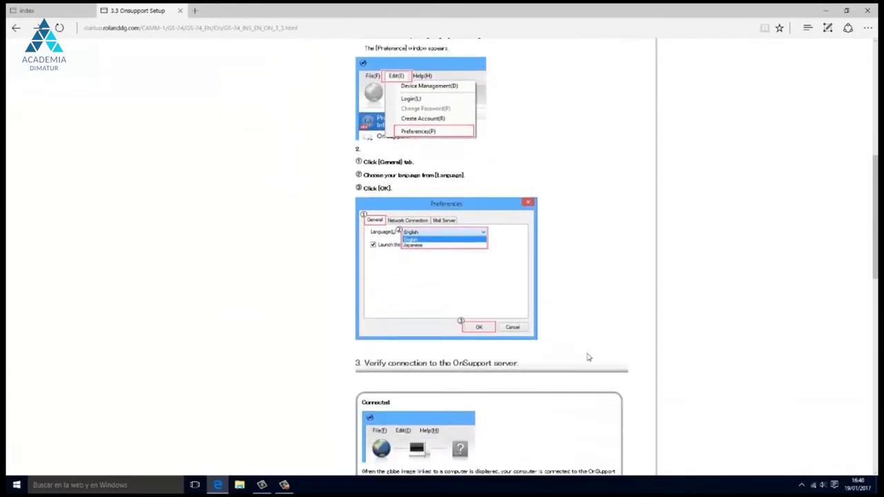
pyautogui.scroll(-4, 589, 358)
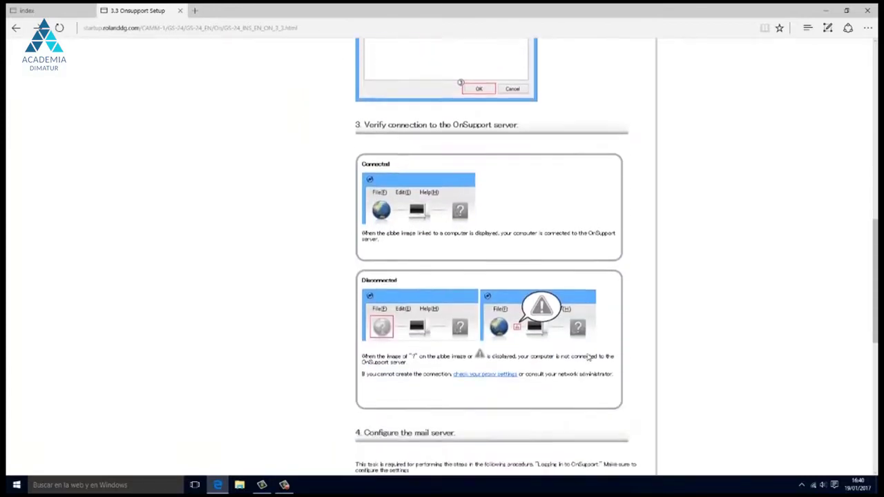
pyautogui.scroll(-4, 588, 358)
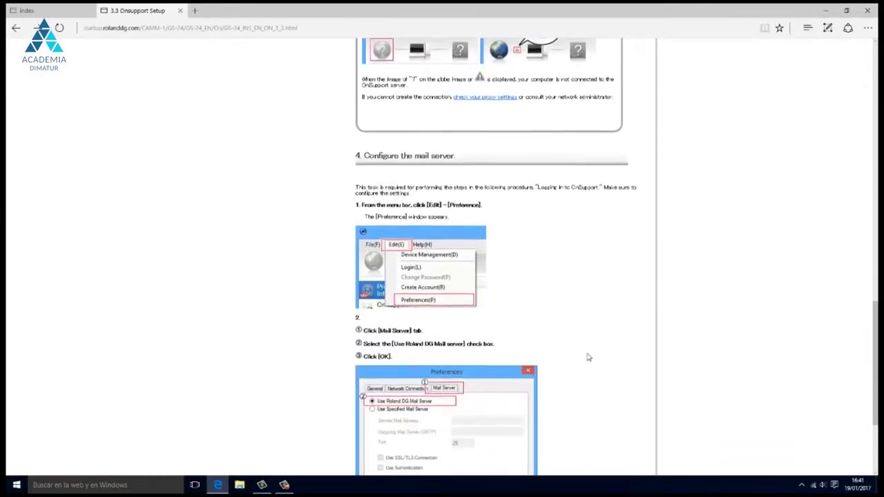
pyautogui.scroll(-2, 588, 358)
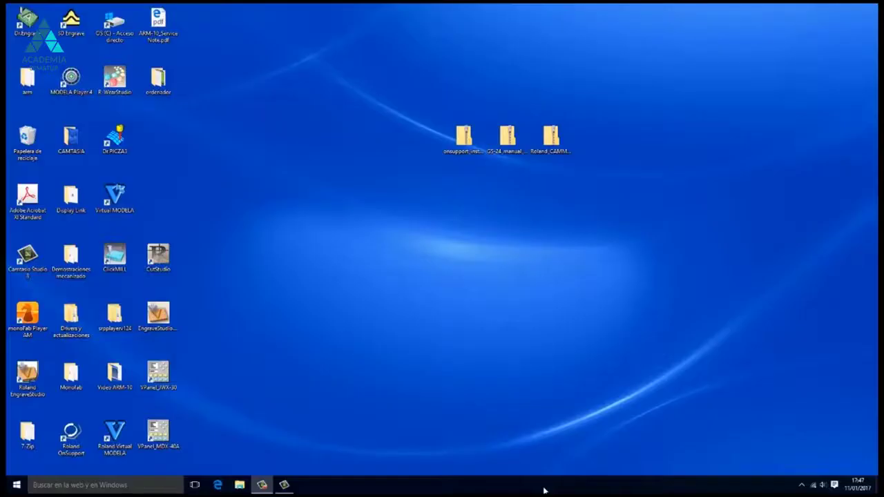
# Extract the whole OnSupport installer archive on the desktop to the proposed folder
pyautogui.click(463, 142)
pyautogui.rightClick(463, 143)
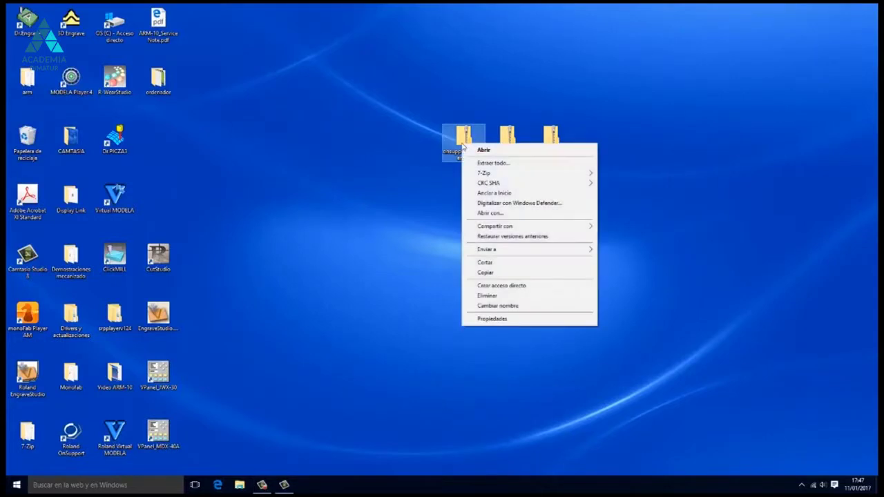
pyautogui.click(506, 163)
pyautogui.click(515, 333)
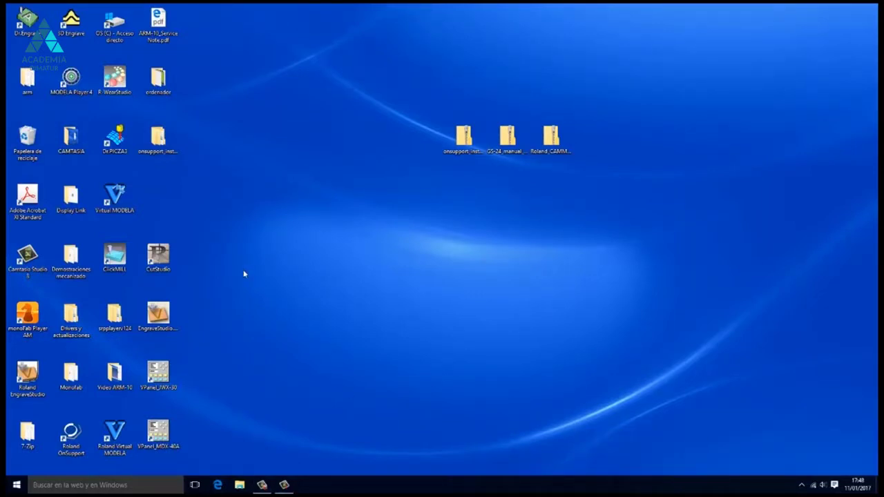
# Move the extracted OnSupport installer folder beside the three zip archives on the desktop and open it
pyautogui.moveTo(159, 137); pyautogui.dragTo(597, 136)
pyautogui.doubleClick(597, 136)
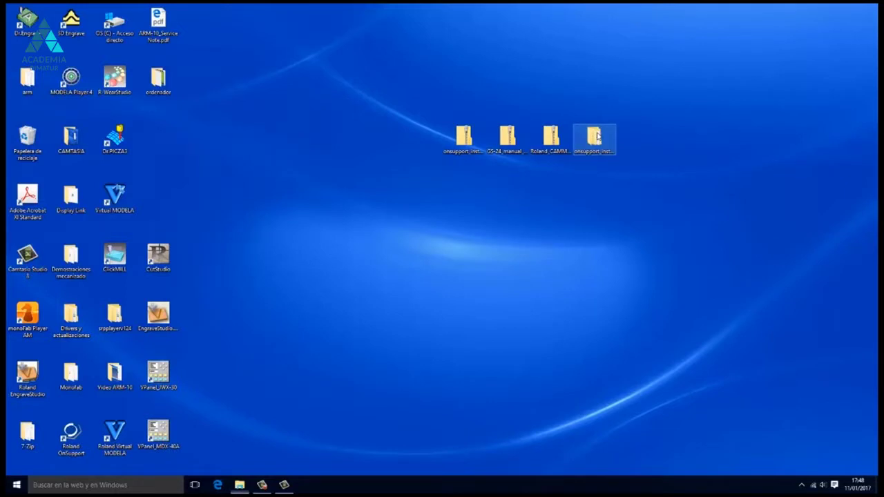
# Run OnSupportSetup.exe from the onsupport_installer_230 folder with English (United States) as the installation language
pyautogui.doubleClick(191, 112)
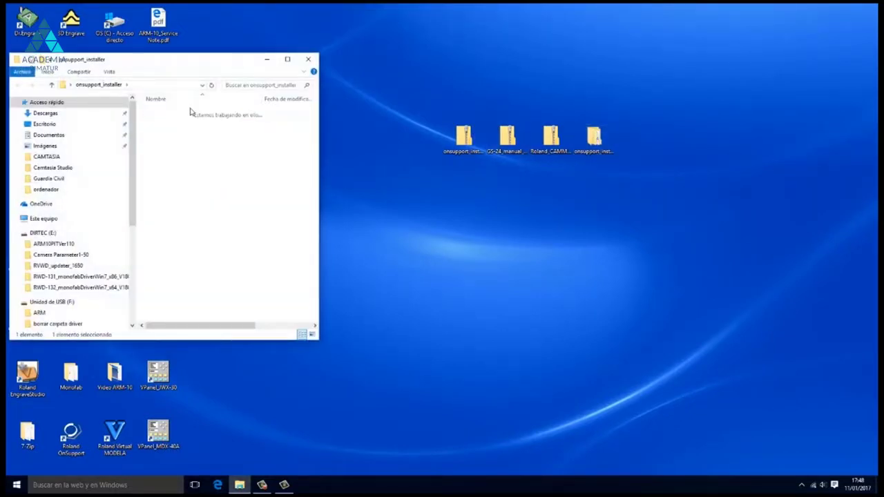
pyautogui.click(185, 131)
pyautogui.doubleClick(185, 131)
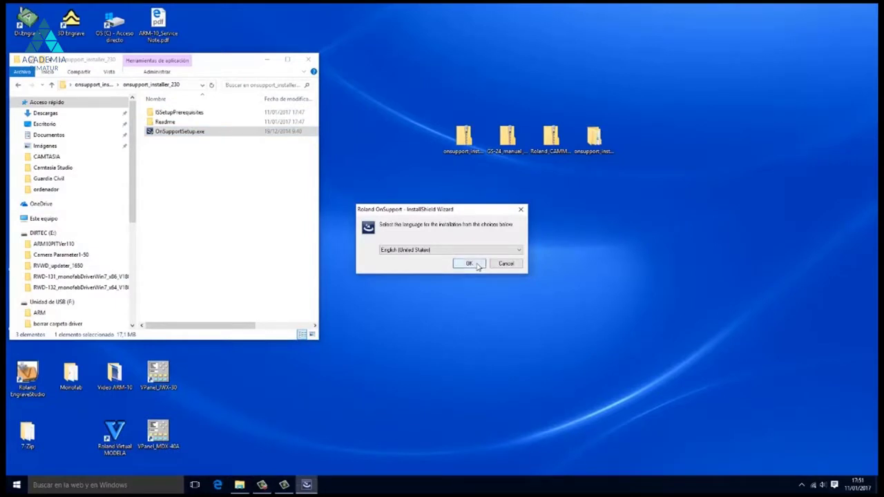
pyautogui.click(501, 252)
pyautogui.click(503, 252)
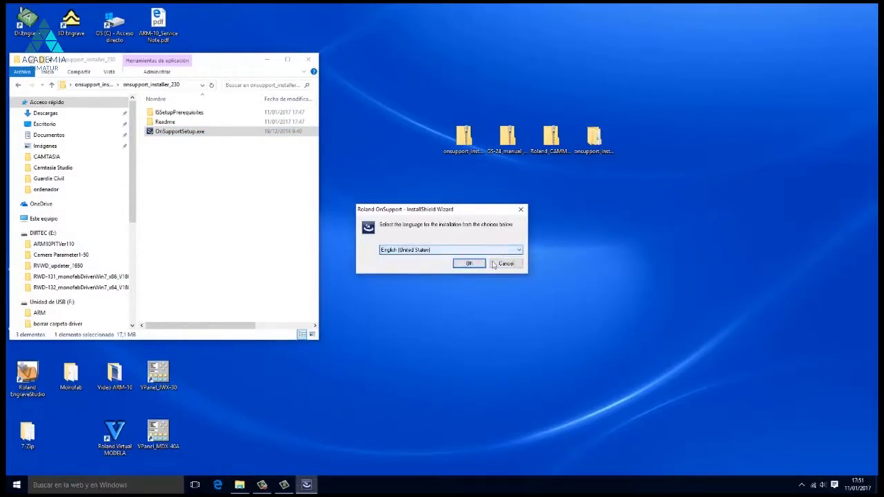
pyautogui.click(466, 266)
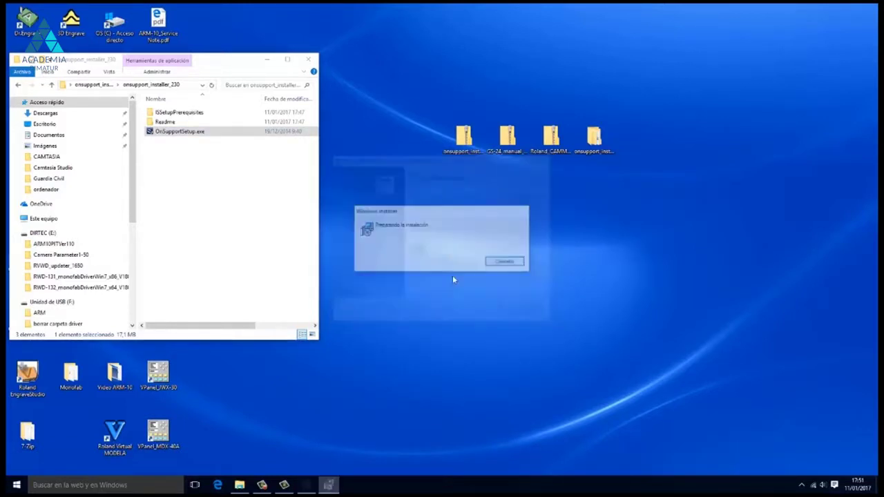
# Install Roland OnSupport for all users, accepting the license agreement and keeping the options to launch it now and at Windows startup
pyautogui.click(487, 316)
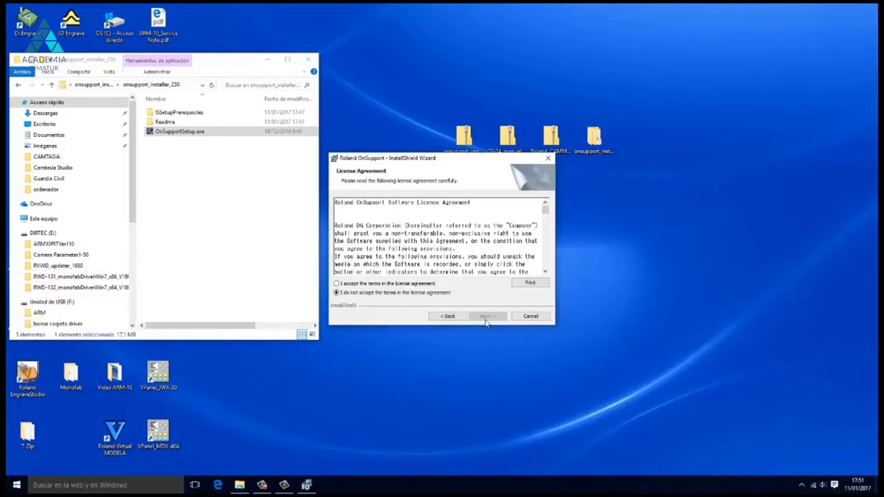
pyautogui.click(382, 283)
pyautogui.click(487, 316)
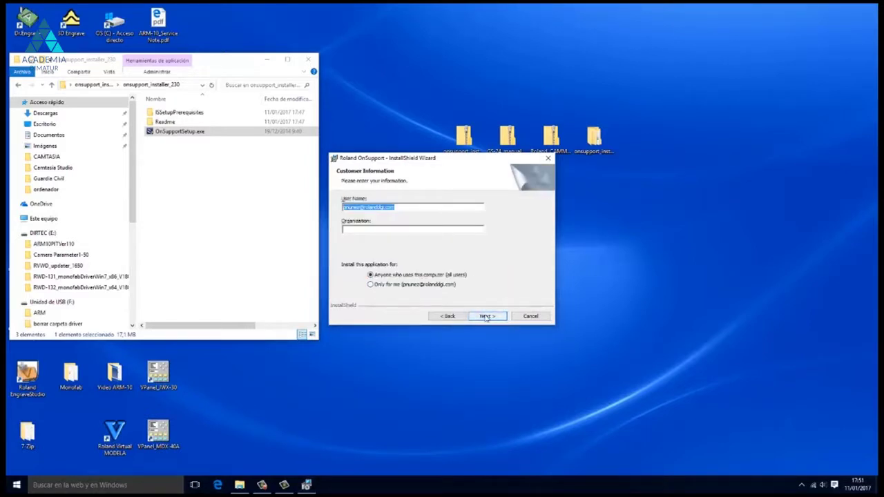
pyautogui.click(487, 317)
pyautogui.click(487, 317)
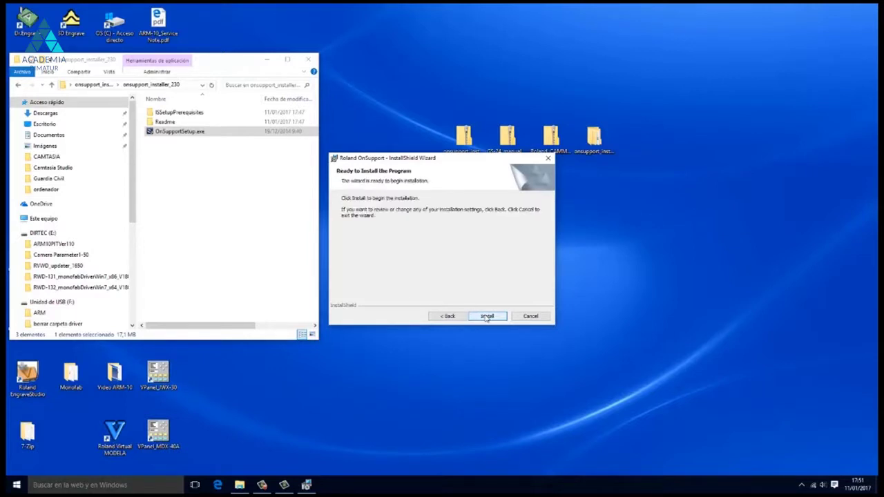
pyautogui.click(487, 317)
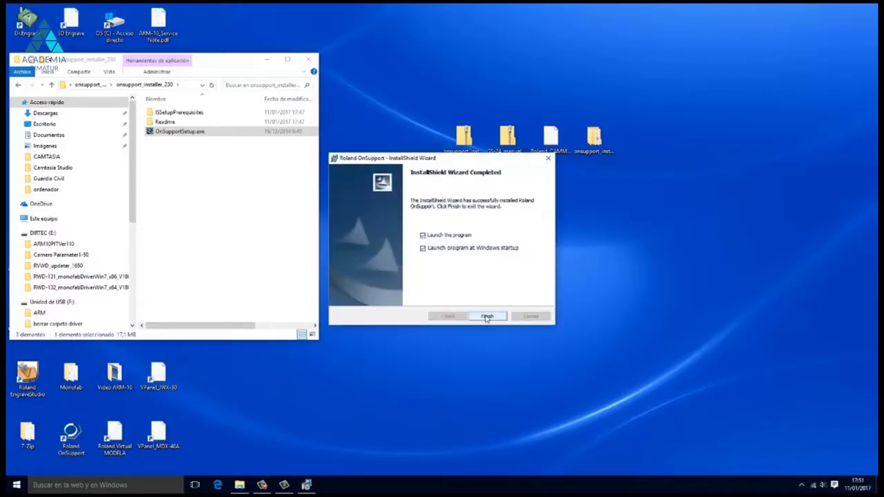
pyautogui.click(487, 317)
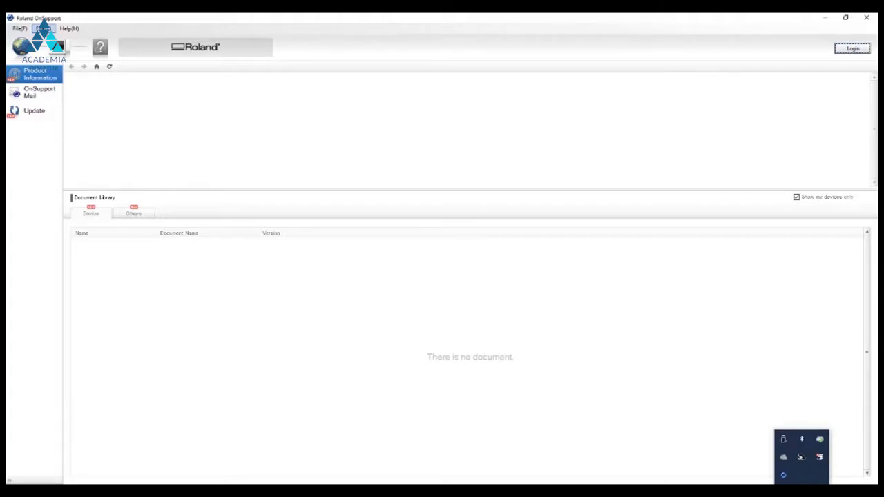
# In Device Management, give the device the nickname GS-24 and connect it over USB on the Roland GS-24 port
pyautogui.press('Down')
pyautogui.press('Return')
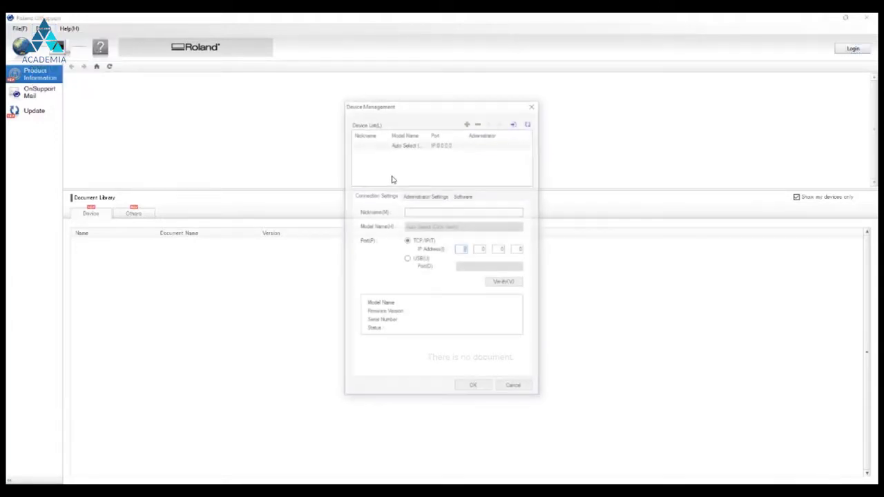
pyautogui.click(423, 217)
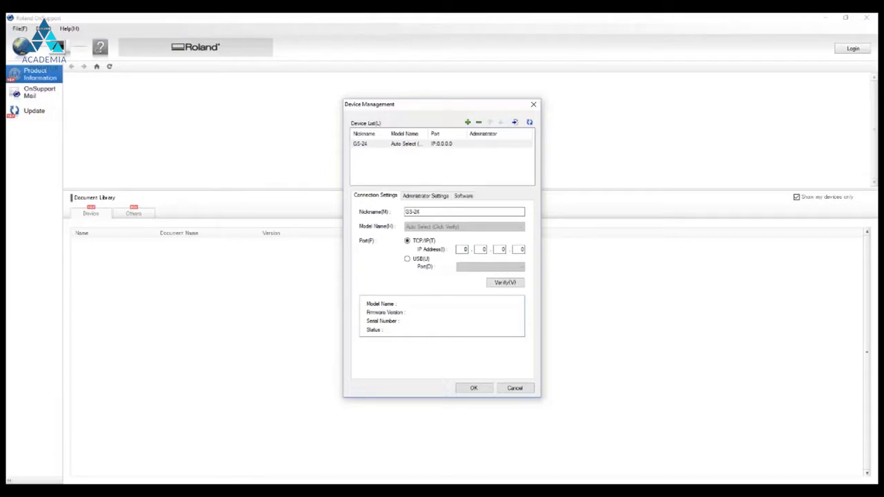
pyautogui.click(407, 258)
pyautogui.click(504, 268)
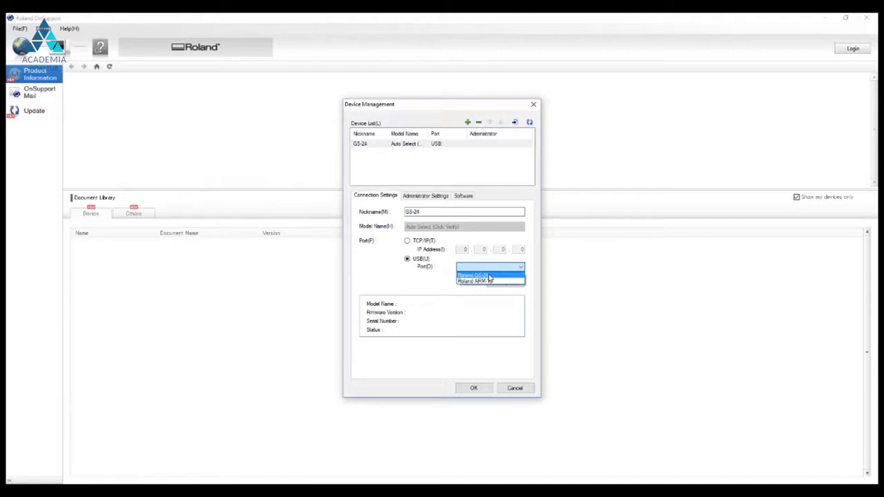
pyautogui.click(505, 275)
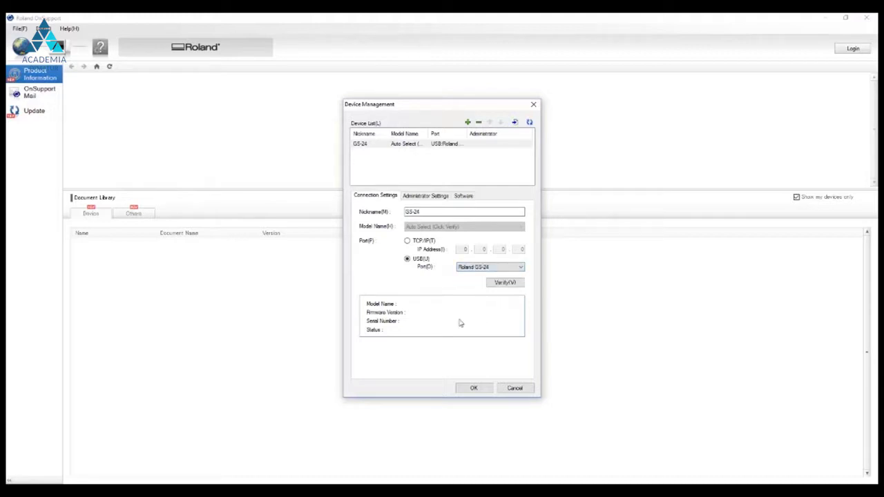
# Verify the connection to the GS-24 and save the device registration
pyautogui.click(514, 286)
pyautogui.press('Return')
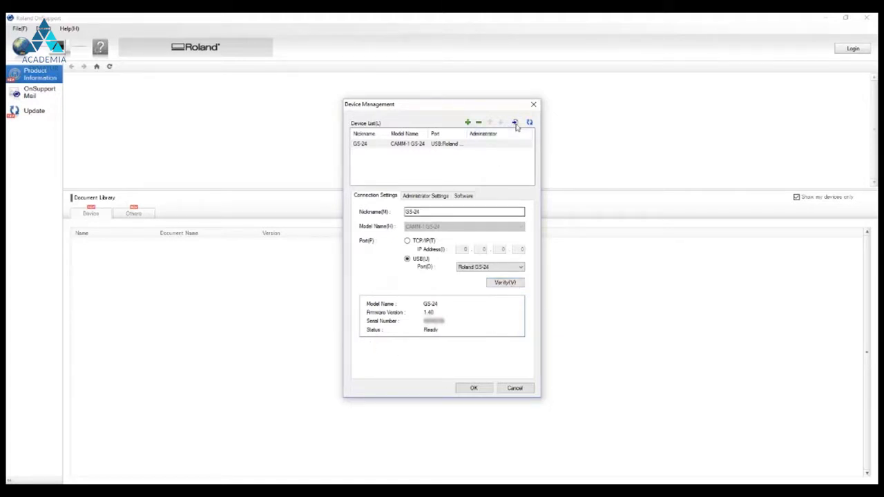
pyautogui.press('Return')
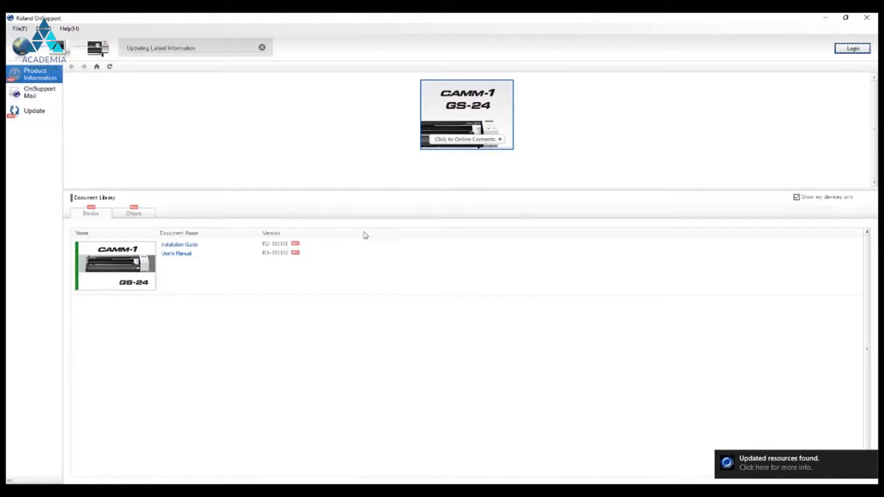
# View the online contents page of the CAMM-1 GS-24 and return to the product information overview
pyautogui.click(467, 127)
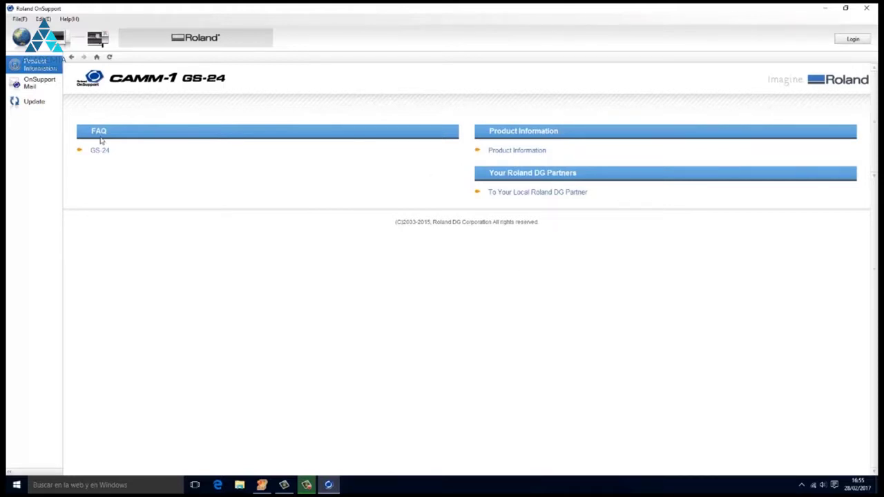
pyautogui.click(71, 58)
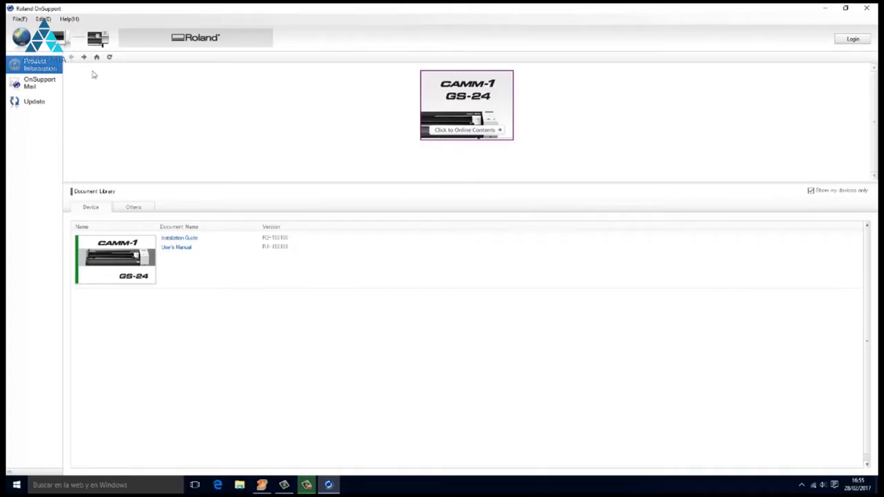
# Download the CutStudio installer through the GS-24's software entry in Device Management, agreeing to the software license agreement
pyautogui.click(43, 18)
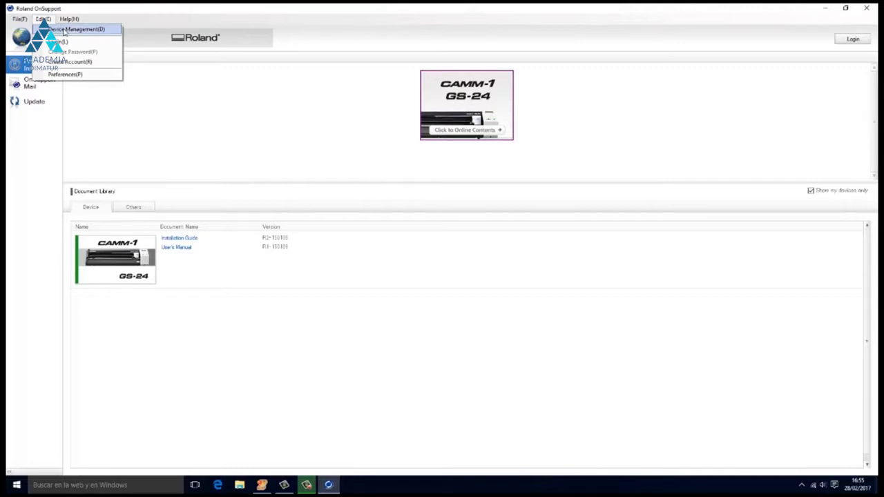
pyautogui.click(64, 30)
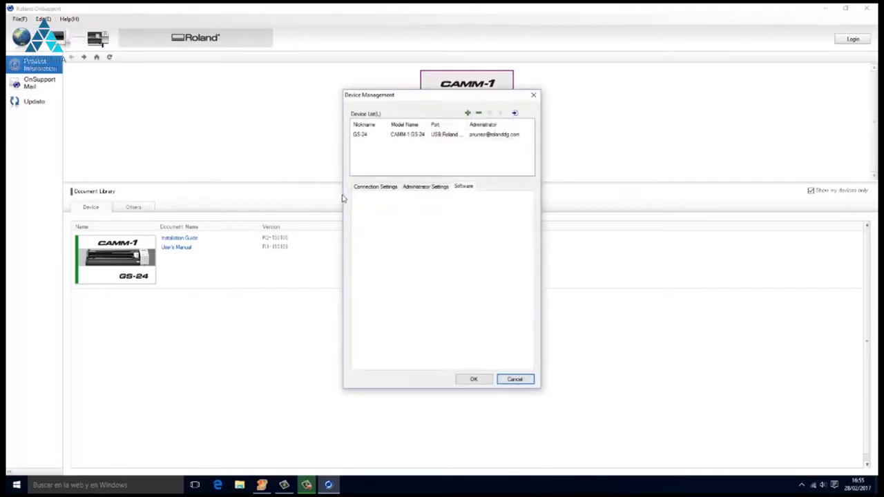
pyautogui.click(410, 139)
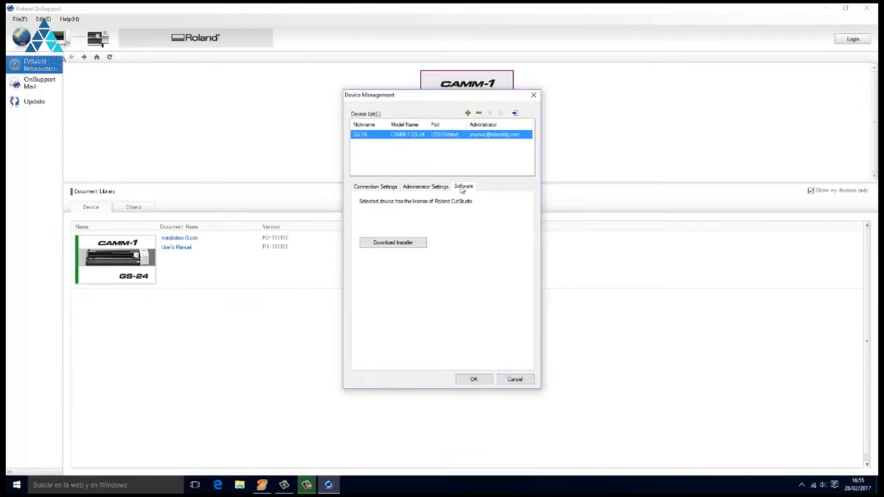
pyautogui.click(416, 243)
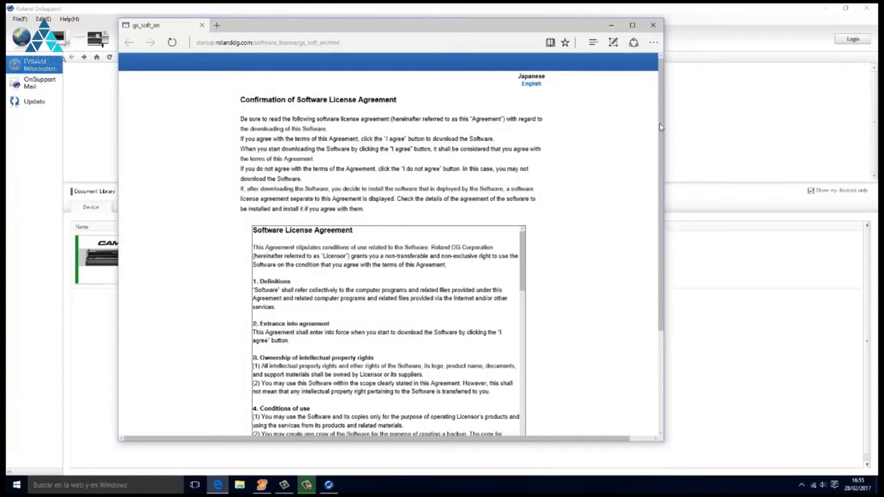
pyautogui.scroll(-1, 661, 137)
pyautogui.scroll(-3, 661, 137)
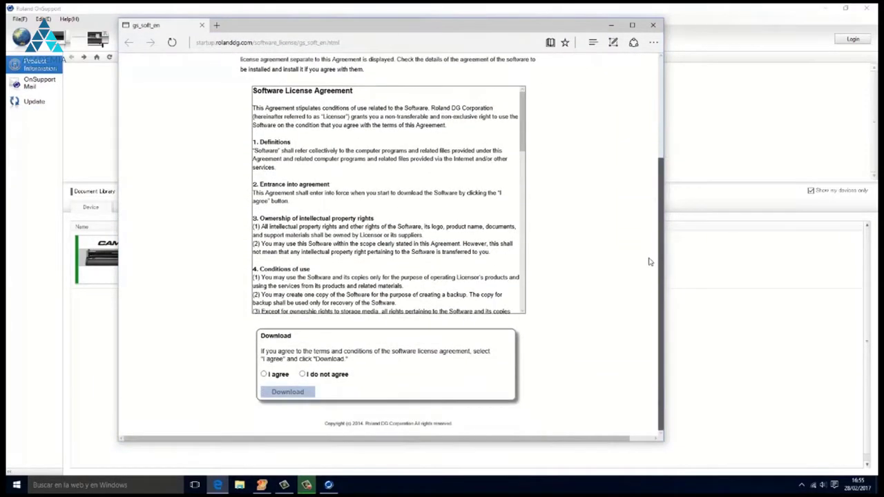
pyautogui.click(264, 374)
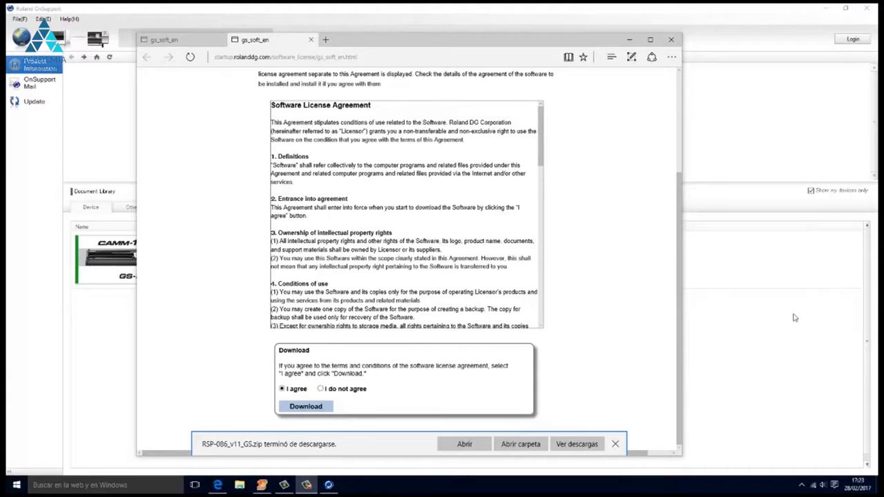
# Show the downloaded RSP-086_v11_GS.zip in its folder and extract the whole archive to the proposed destination
pyautogui.click(511, 446)
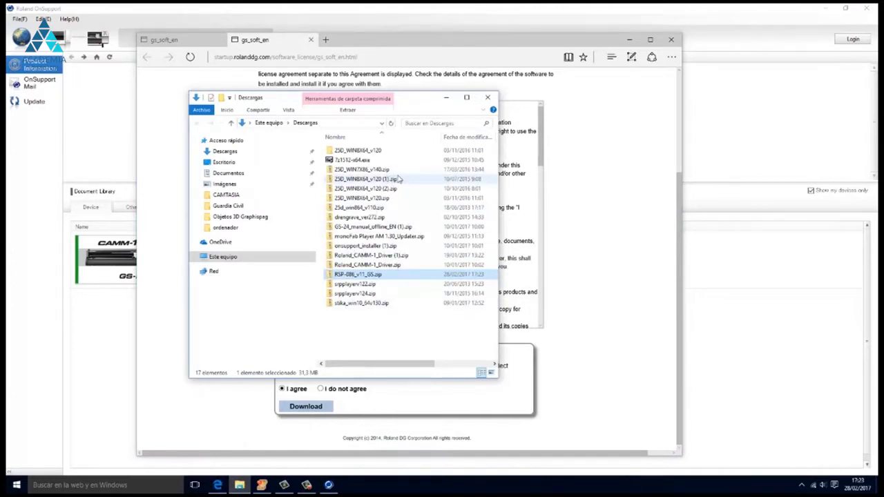
pyautogui.rightClick(370, 275)
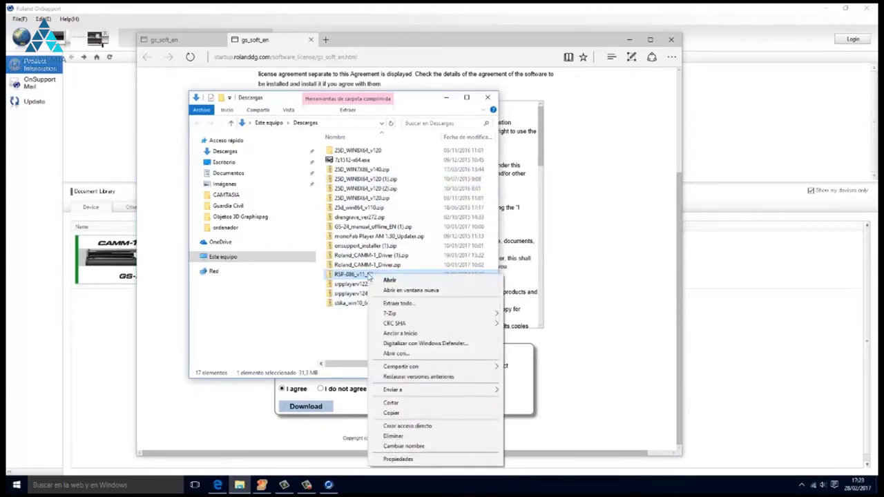
pyautogui.click(400, 303)
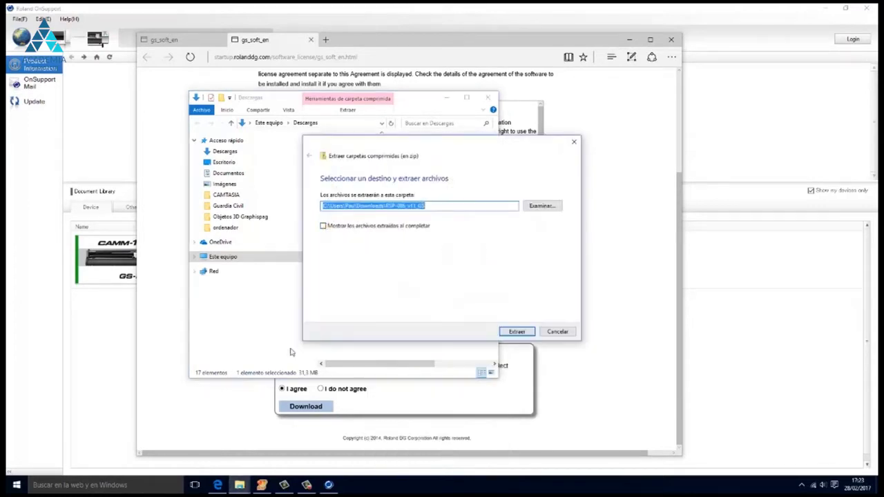
pyautogui.click(511, 332)
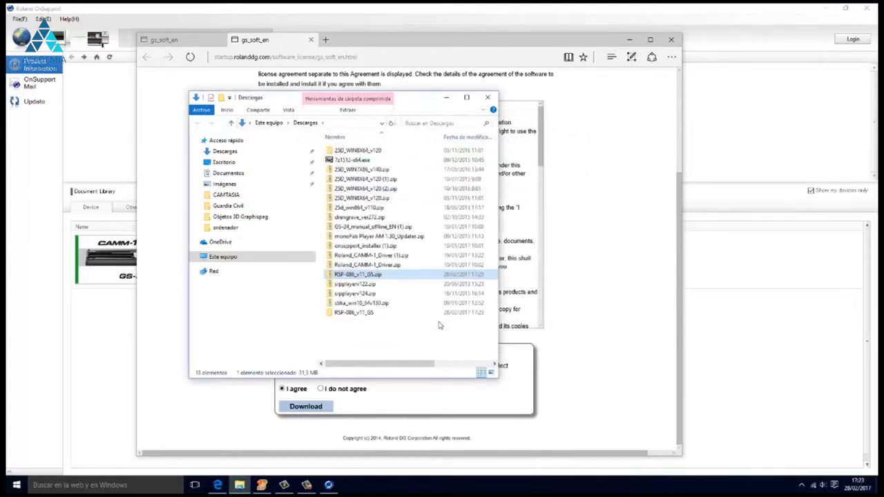
# Run Setup.exe from the extracted CutStudio_V201 folder and install CutStudio with the default settings and the Roland CutStudio program folder
pyautogui.doubleClick(354, 313)
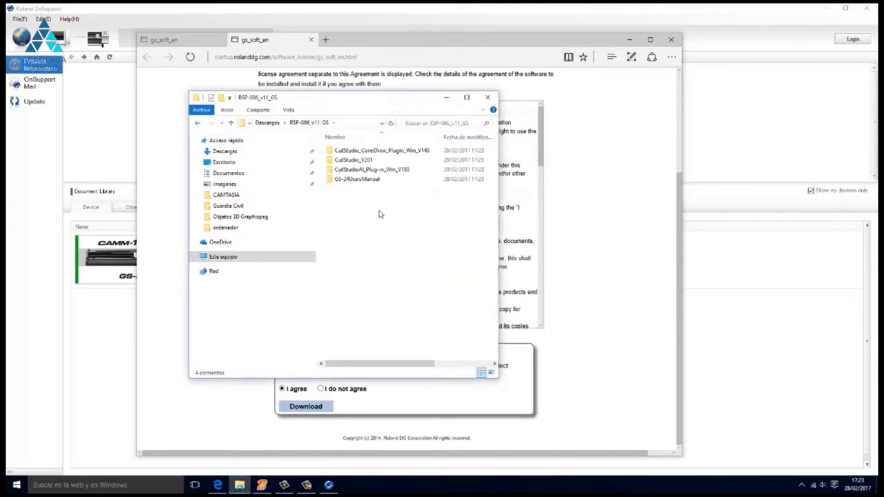
pyautogui.doubleClick(353, 159)
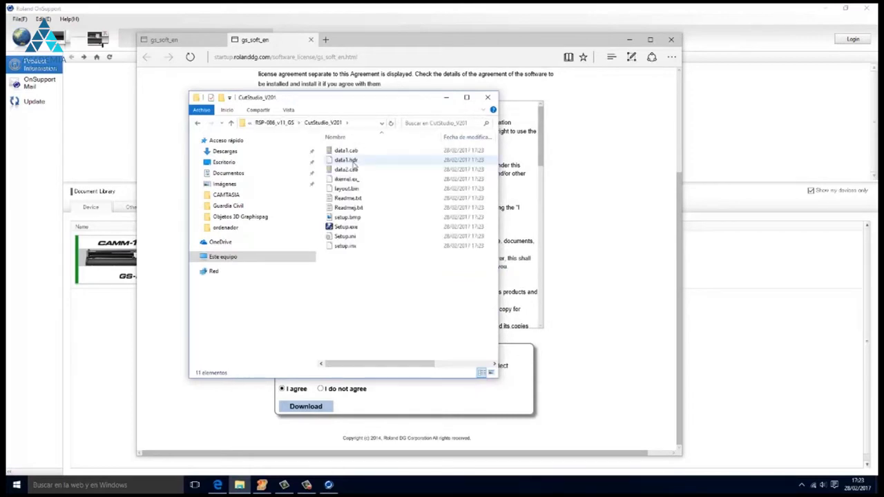
pyautogui.doubleClick(356, 229)
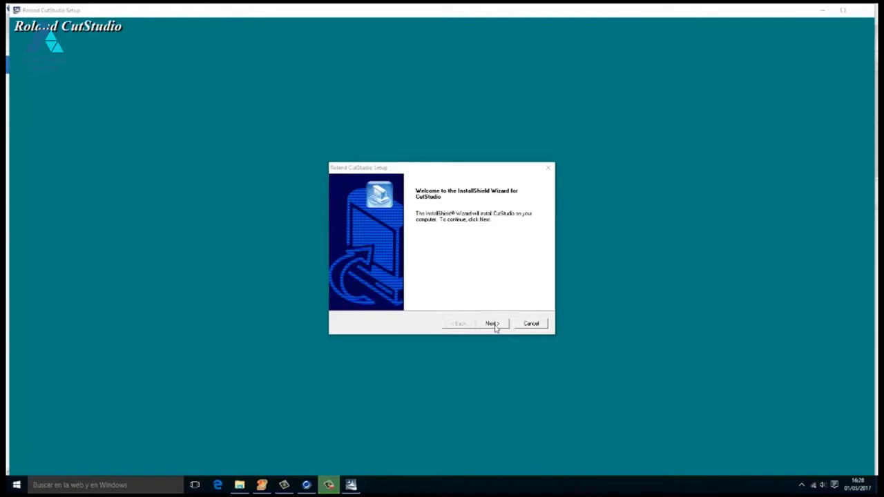
pyautogui.click(492, 324)
pyautogui.click(491, 323)
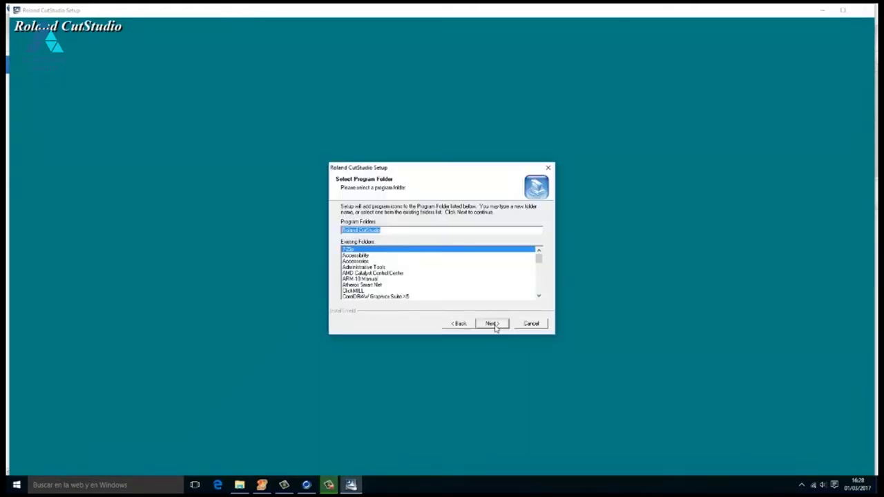
pyautogui.click(492, 323)
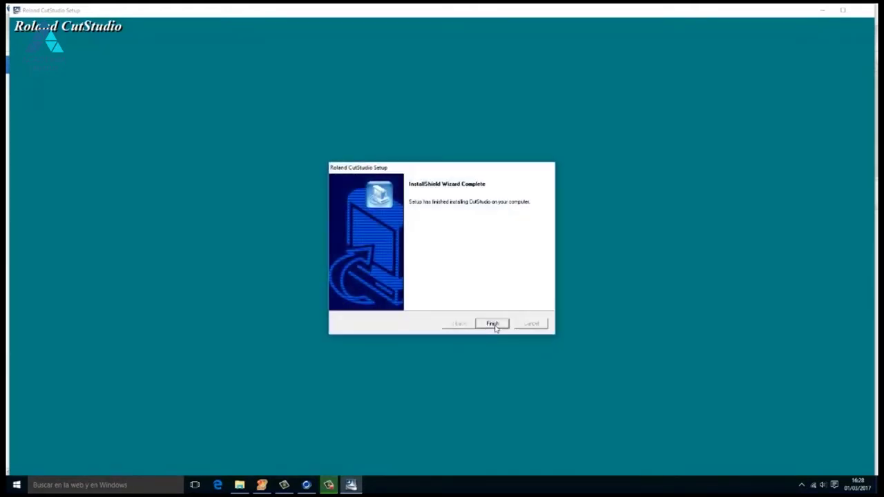
pyautogui.click(493, 324)
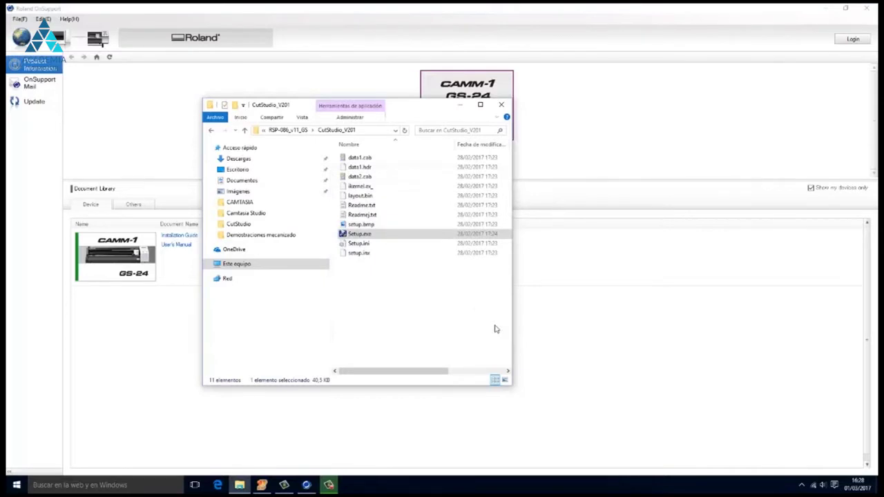
# Launch Roland CutStudio from the list of installed Windows applications and maximize its window
pyautogui.click(15, 488)
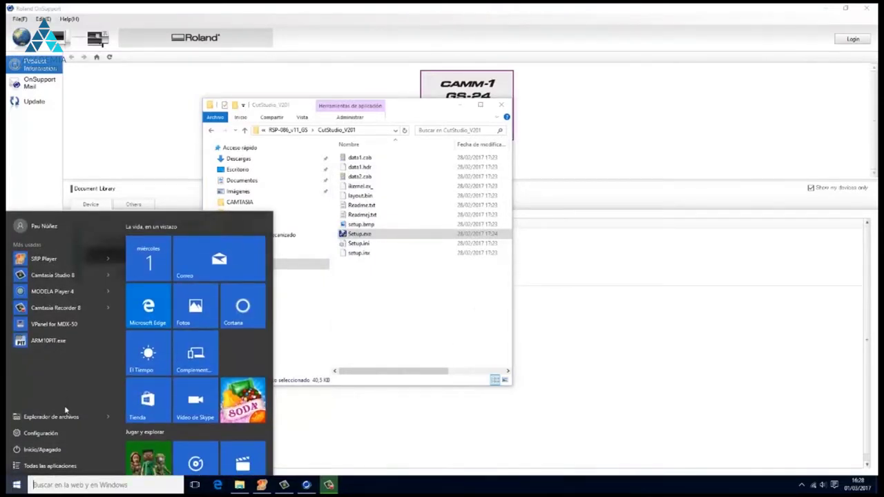
pyautogui.click(62, 466)
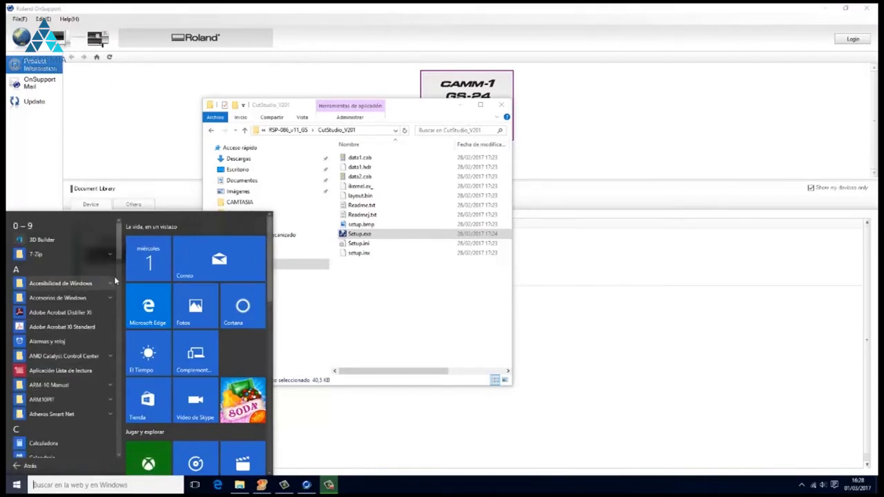
pyautogui.moveTo(119, 260); pyautogui.dragTo(125, 398)
pyautogui.click(50, 381)
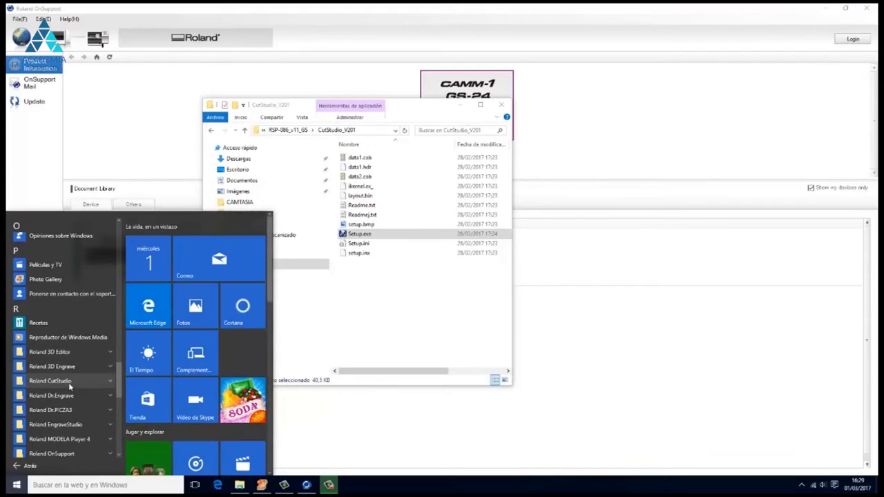
pyautogui.click(64, 400)
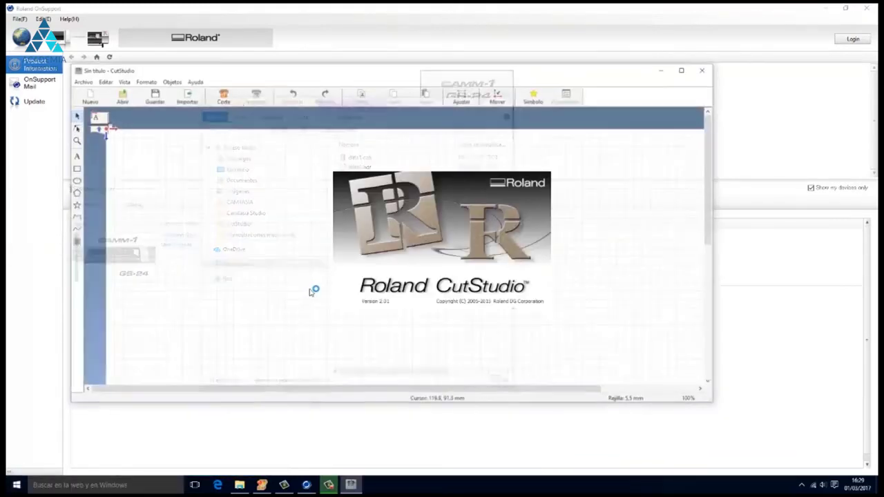
pyautogui.click(684, 69)
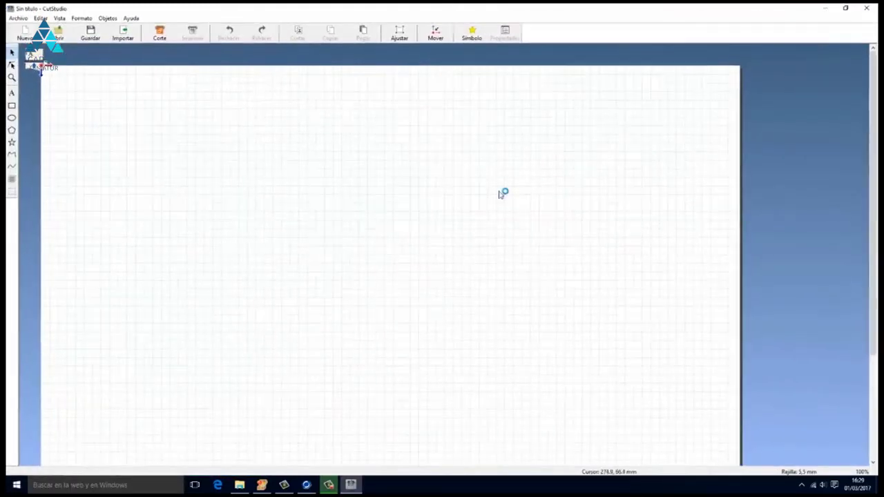